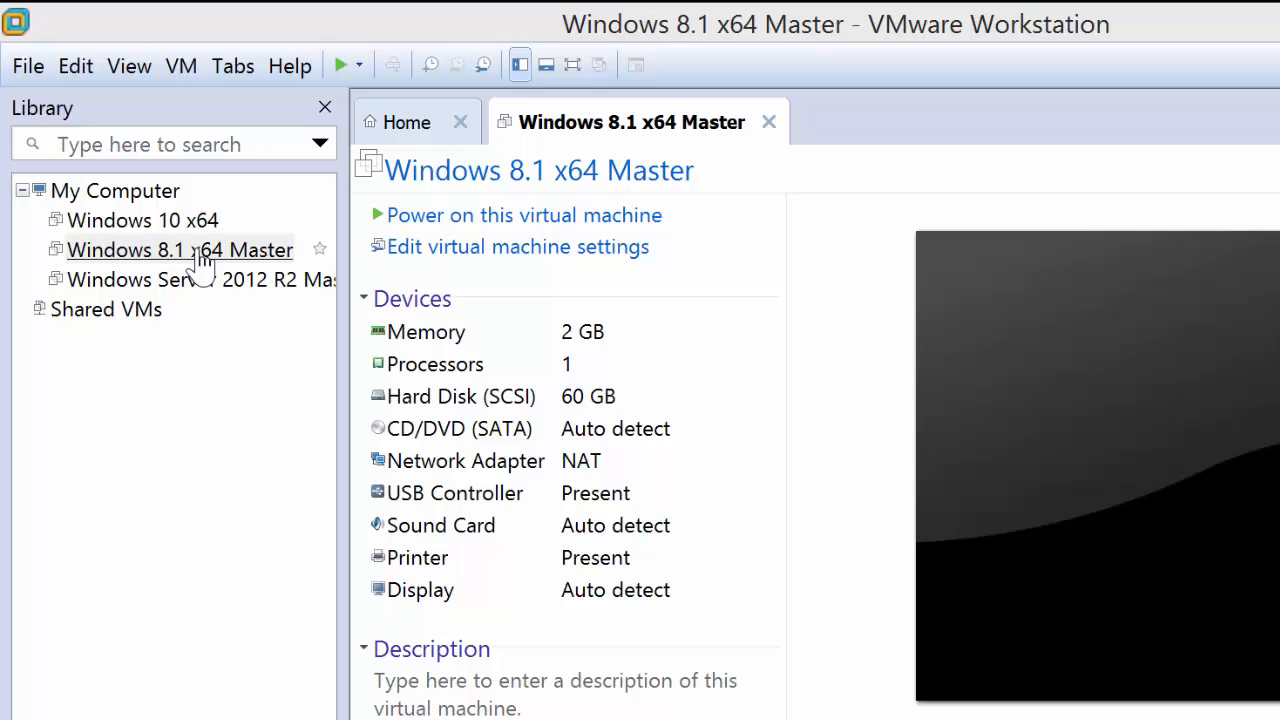
Start cloning the Windows 8.1 x64 Master virtual machine
{"action": "left_click", "coordinate": [201, 263]}
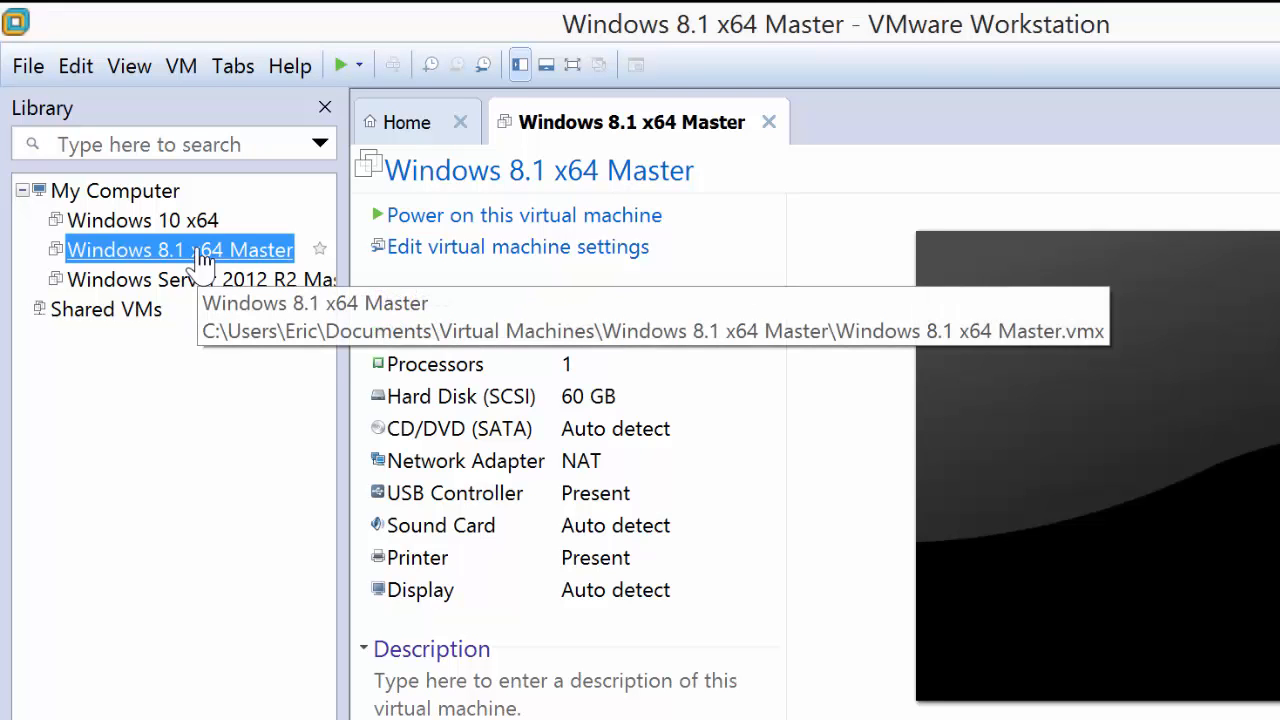
{"action": "right_click", "coordinate": [204, 263]}
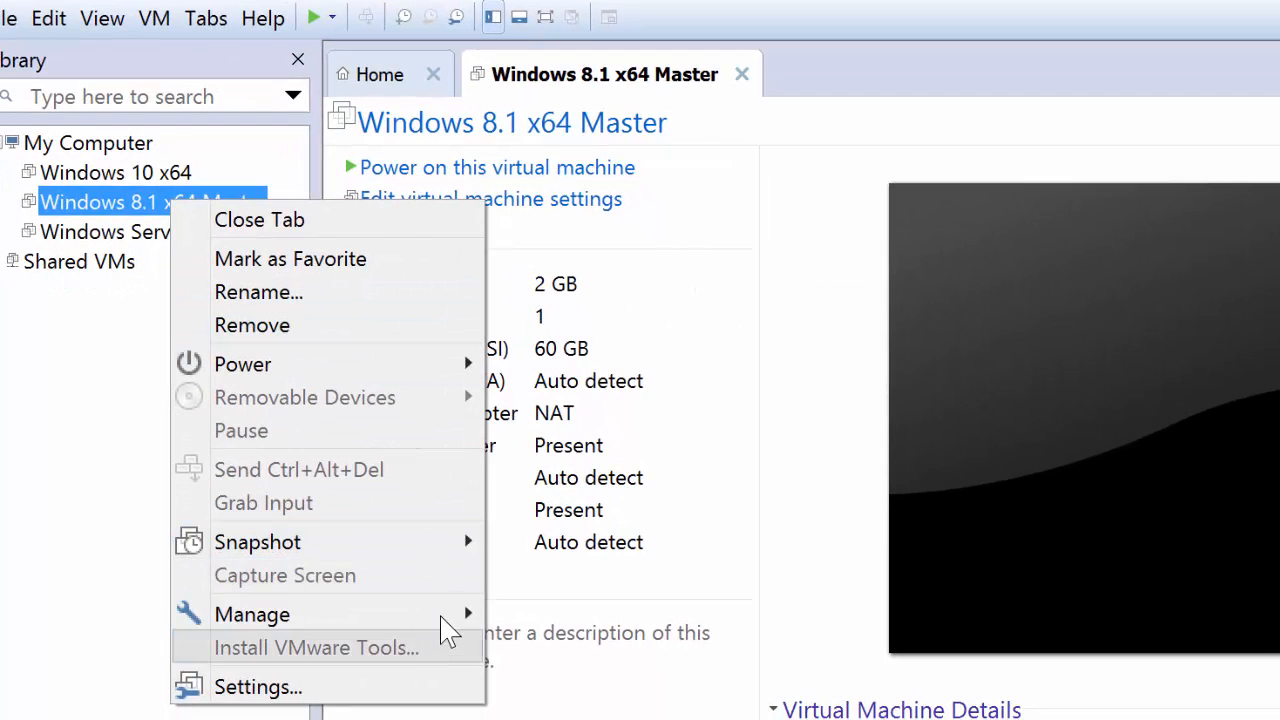
{"action": "mouse_move", "coordinate": [458, 648]}
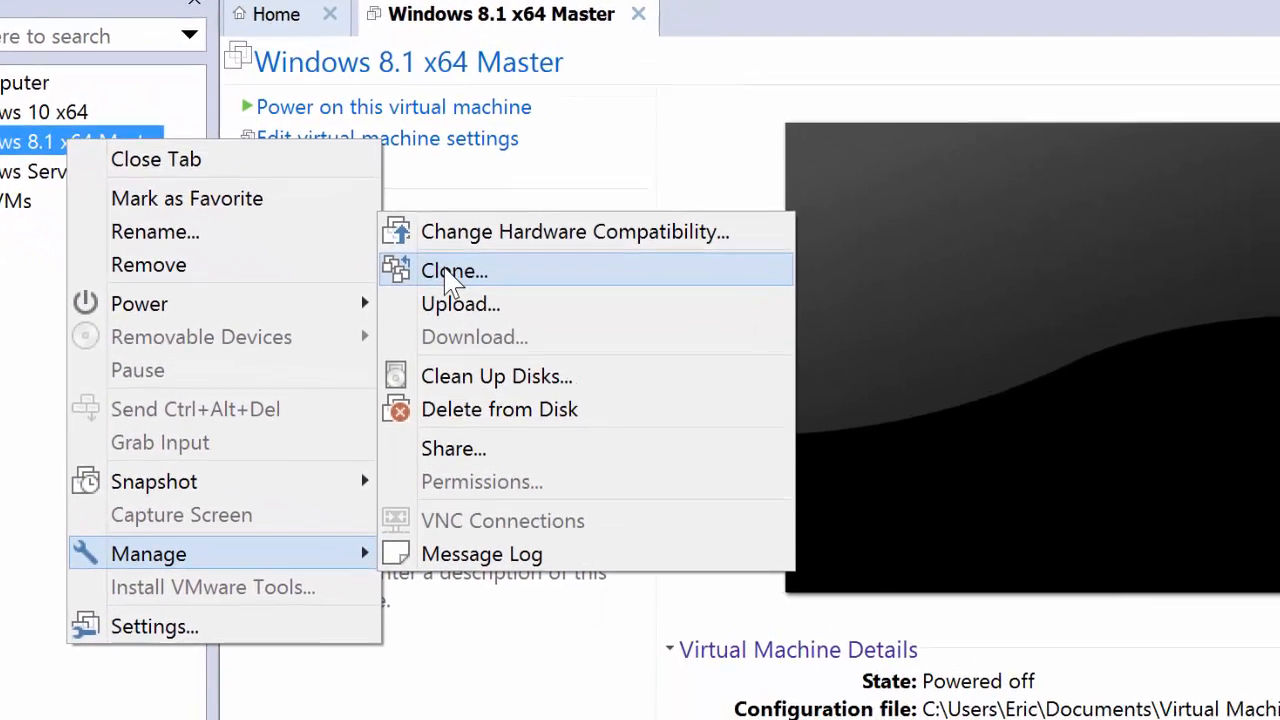
{"action": "left_click", "coordinate": [450, 275]}
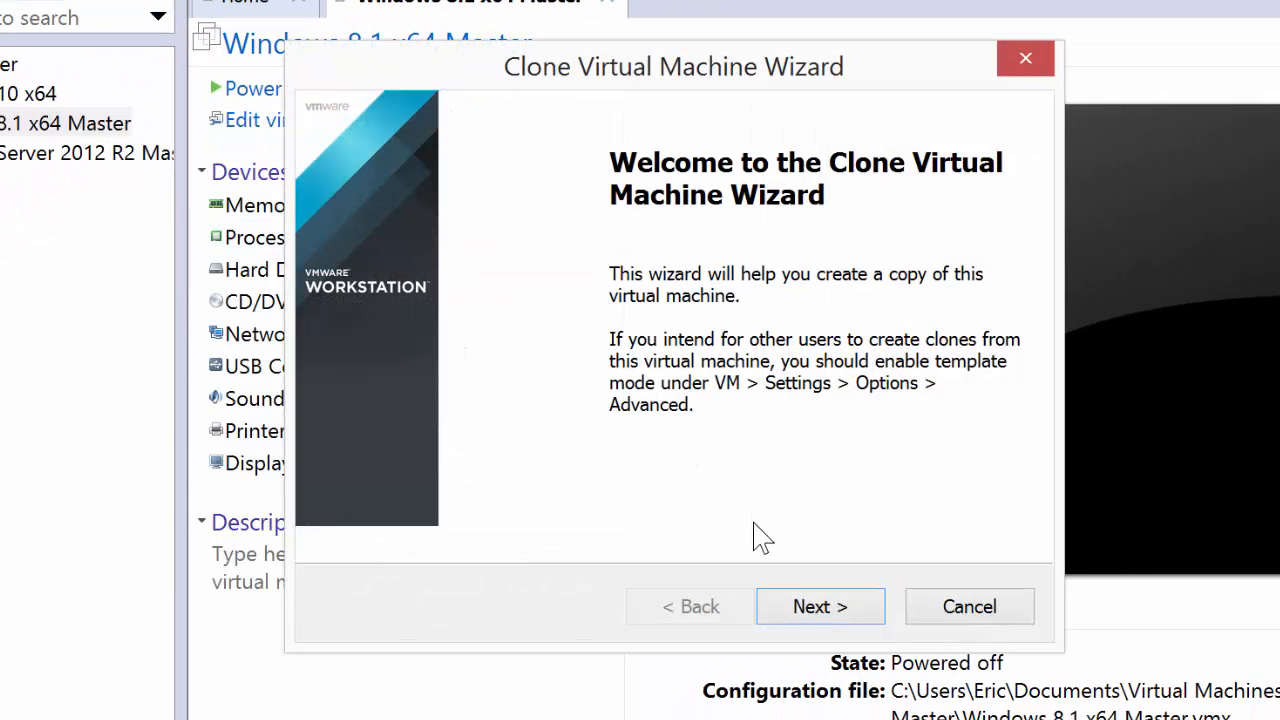
Choose the virtual machine's current state as the clone source and create a full clone
{"action": "left_click", "coordinate": [851, 616]}
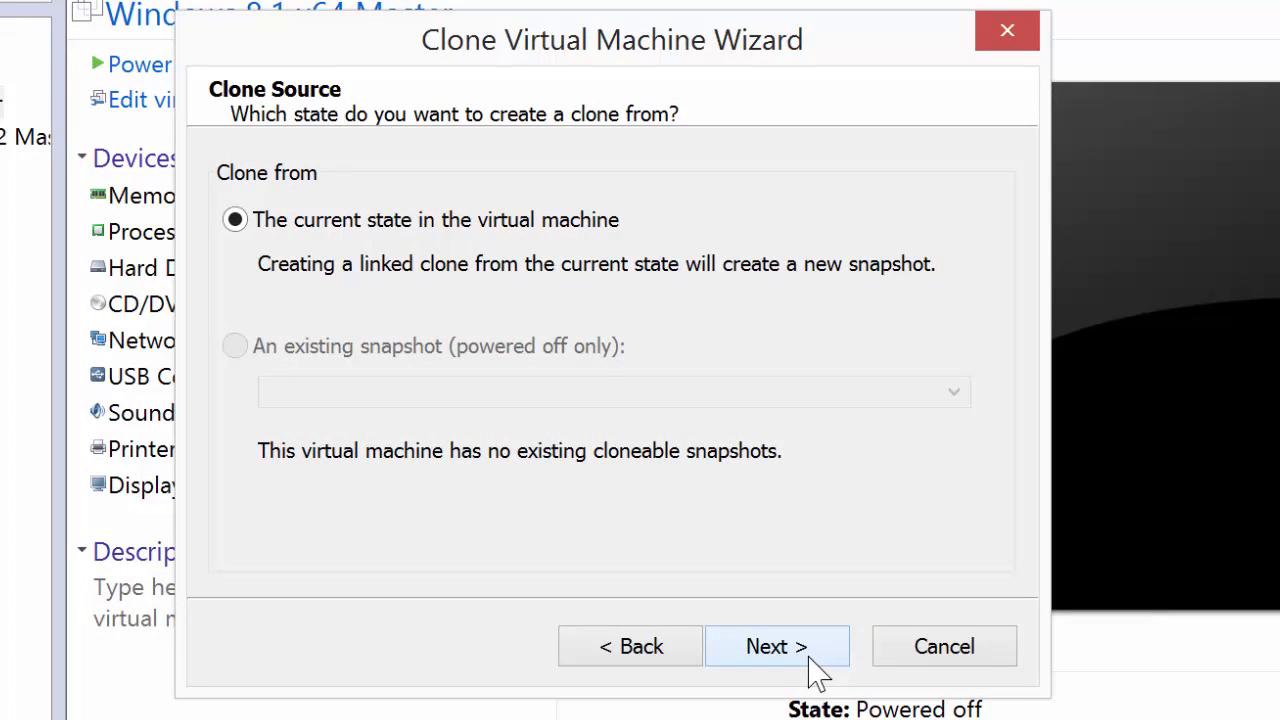
{"action": "left_click", "coordinate": [818, 670]}
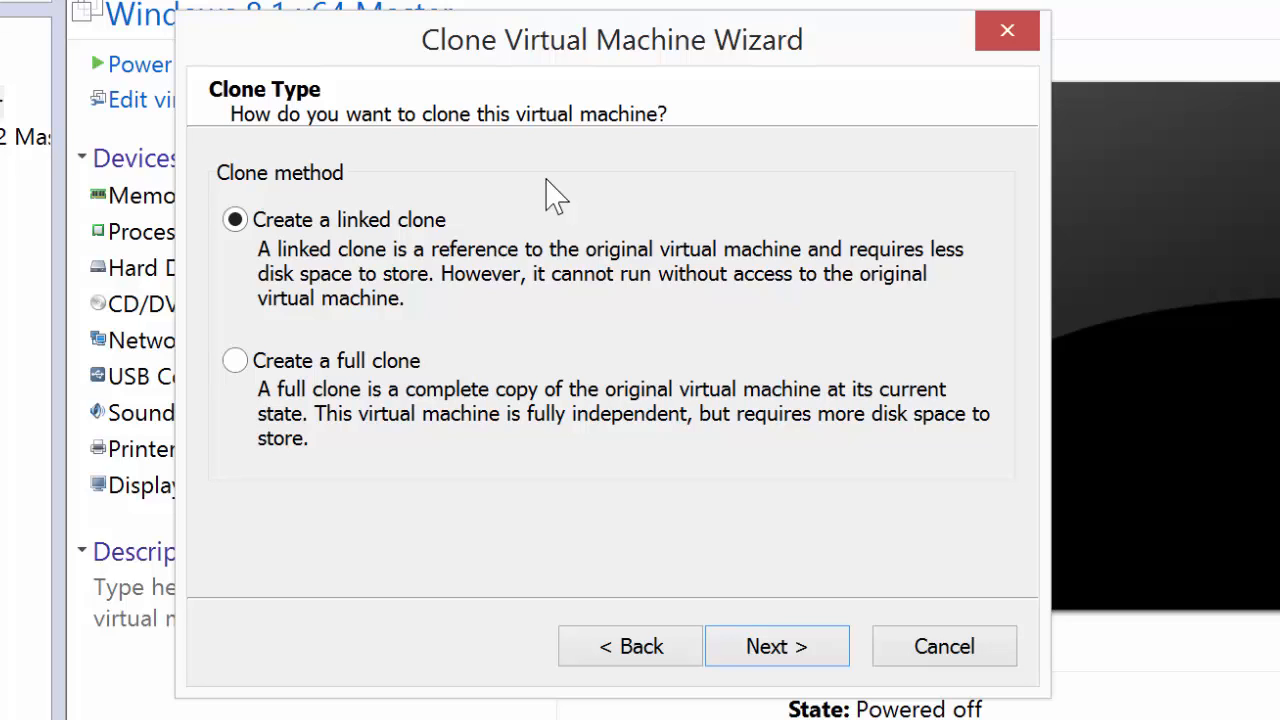
{"action": "left_click", "coordinate": [236, 362]}
{"action": "left_click", "coordinate": [772, 650]}
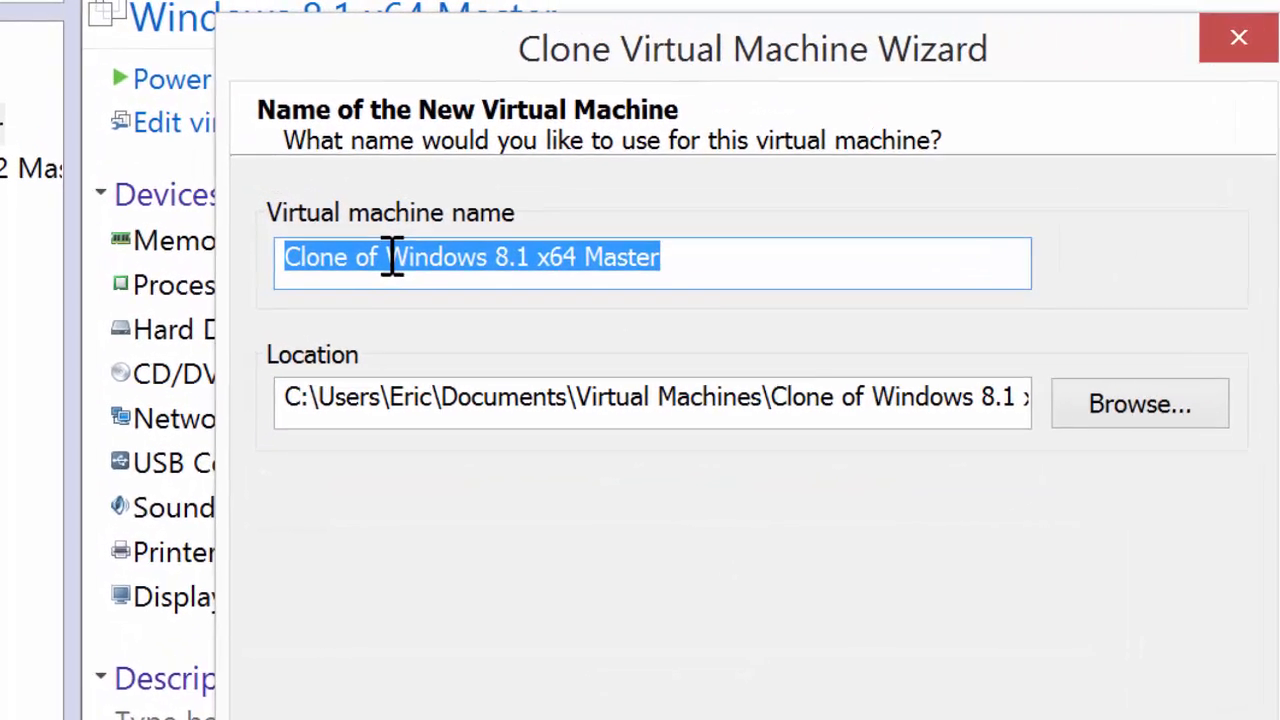
Name the new virtual machine Windows 8.1 x64 DSK0001, create the clone in the default location and close the wizard
{"action": "left_click", "coordinate": [391, 258]}
{"action": "key", "text": "BackSpace"}
{"action": "key", "text": "BackSpace"}
{"action": "key", "text": "BackSpace"}
{"action": "key", "text": "BackSpace"}
{"action": "key", "text": "BackSpace"}
{"action": "key", "text": "BackSpace"}
{"action": "key", "text": "BackSpace"}
{"action": "key", "text": "BackSpace"}
{"action": "key", "text": "BackSpace"}
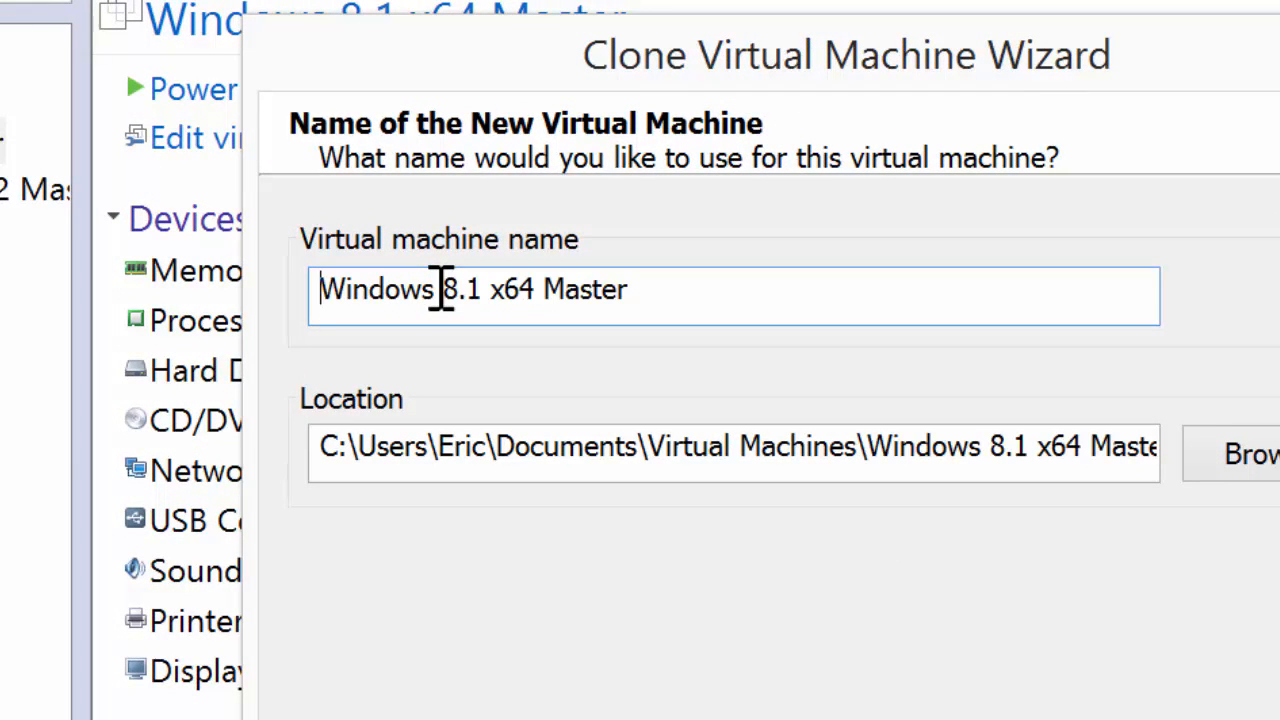
{"action": "left_click", "coordinate": [643, 293]}
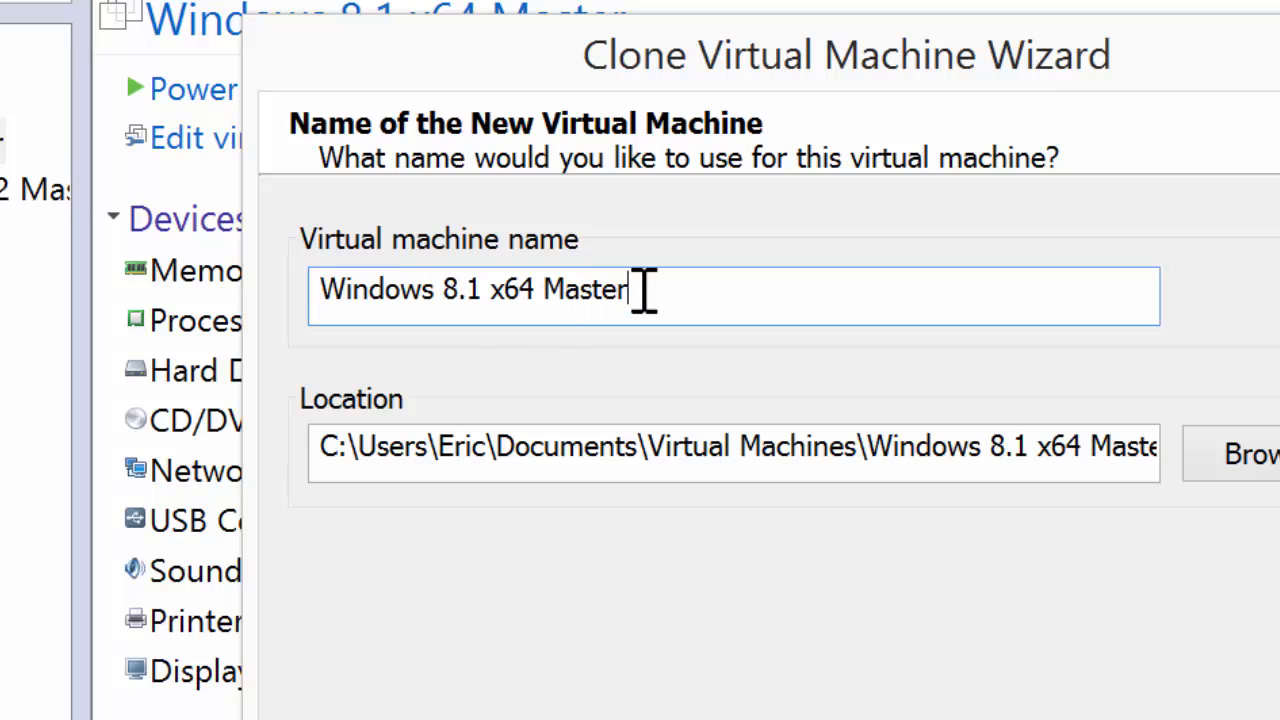
{"action": "key", "text": "BackSpace"}
{"action": "key", "text": "BackSpace"}
{"action": "key", "text": "BackSpace"}
{"action": "key", "text": "BackSpace"}
{"action": "key", "text": "BackSpace"}
{"action": "key", "text": "BackSpace"}
{"action": "key", "text": "BackSpace"}
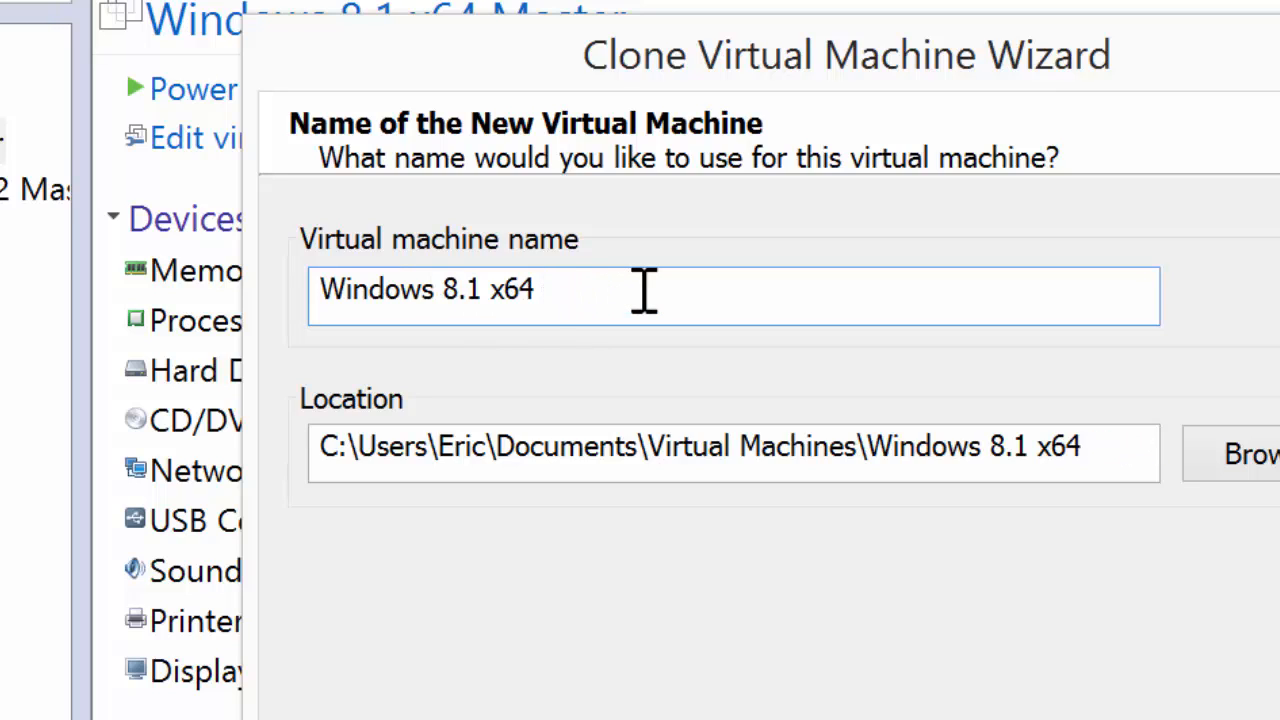
{"action": "type", "text": "DSK"}
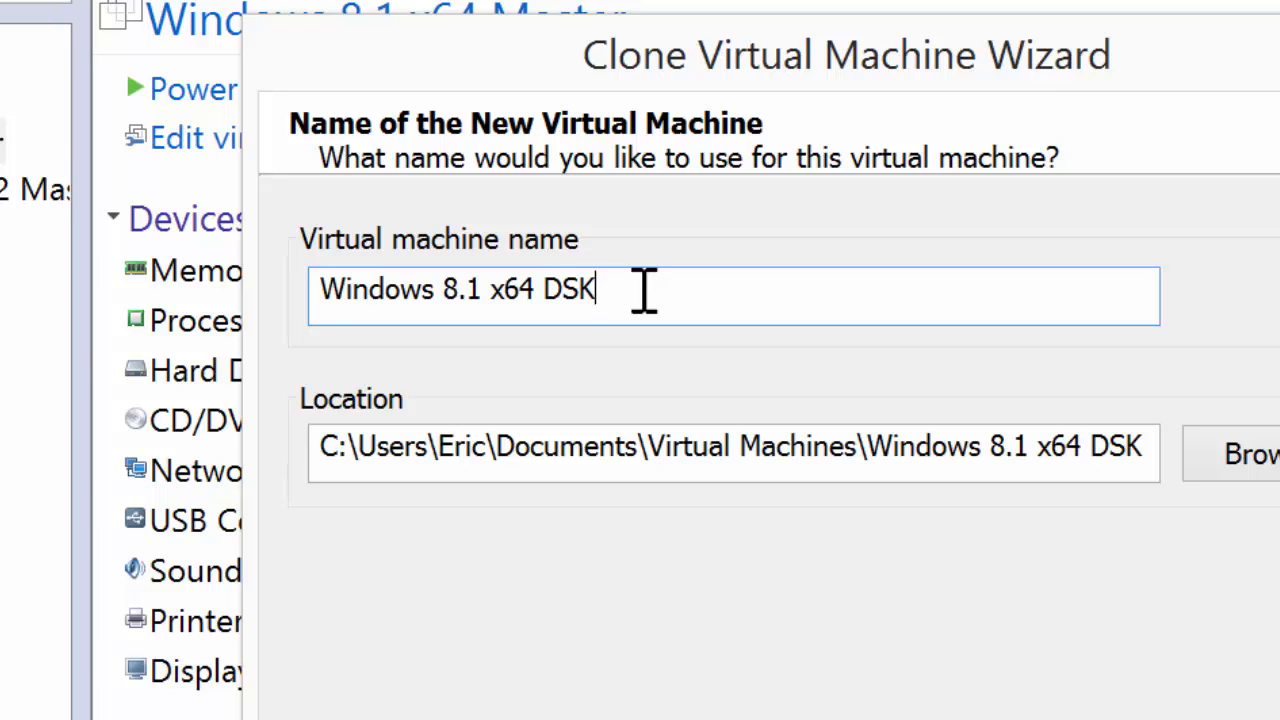
{"action": "type", "text": "0001"}
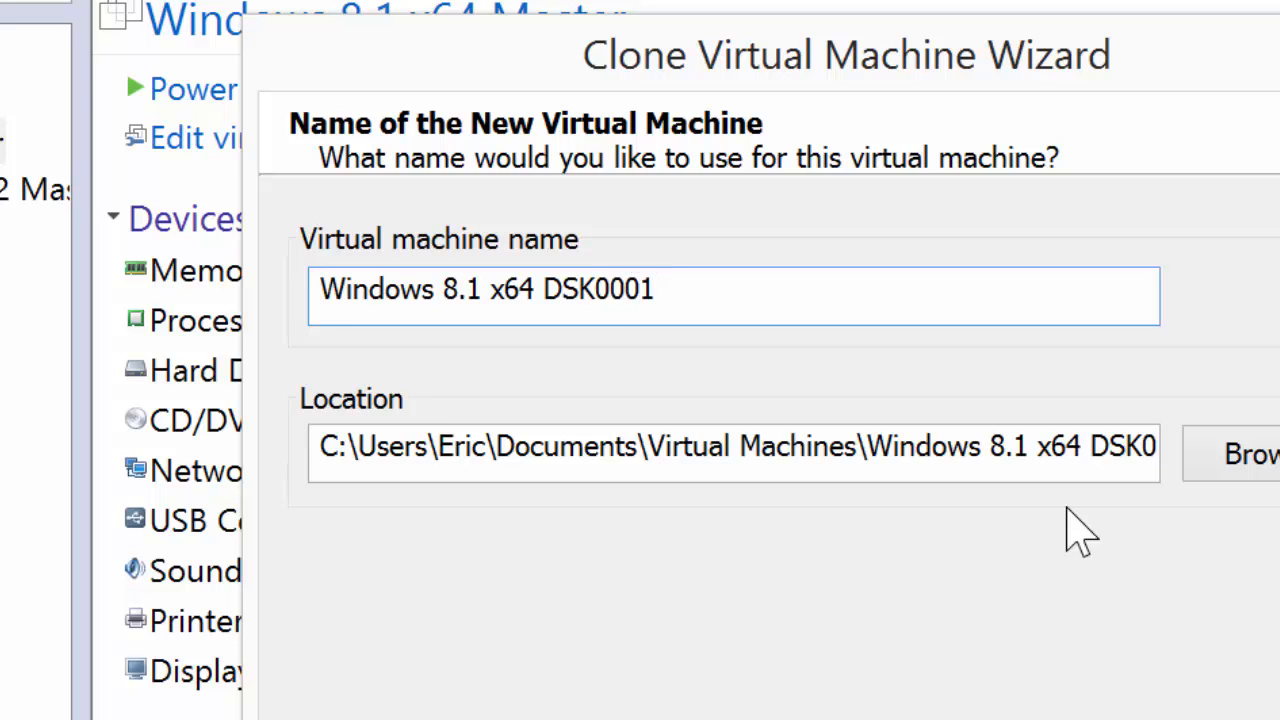
{"action": "key", "text": "Return"}
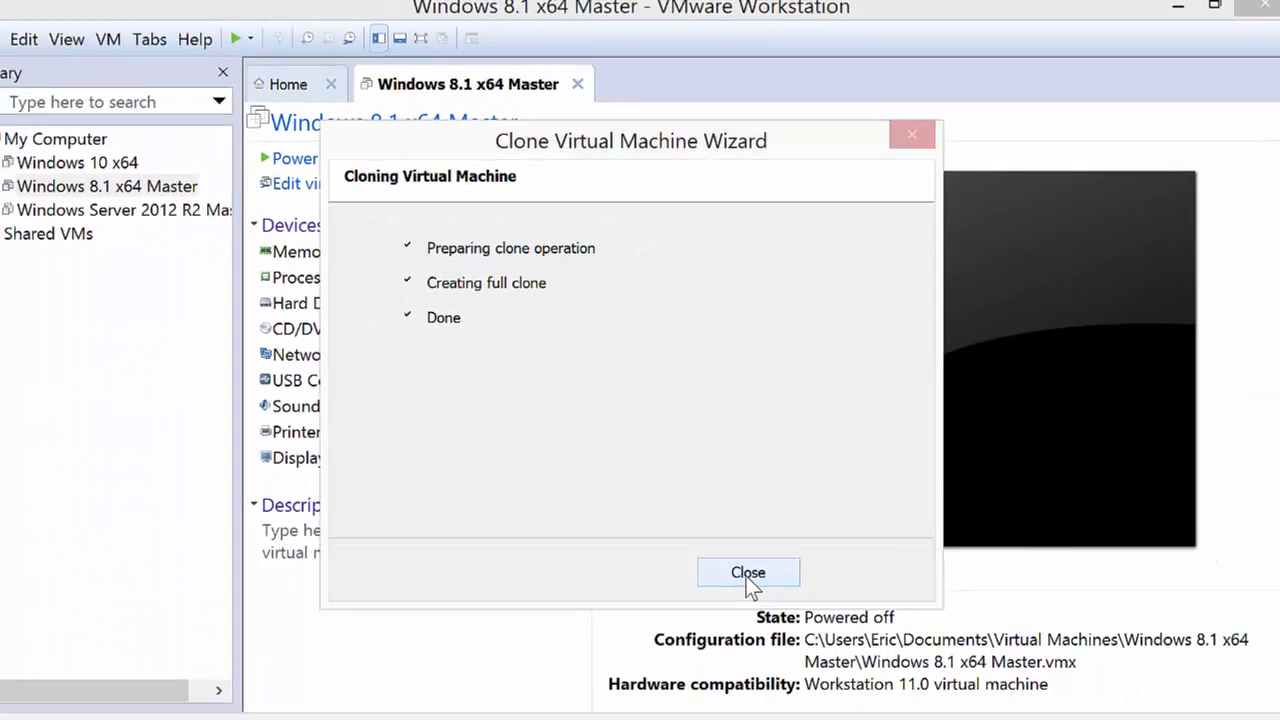
{"action": "left_click", "coordinate": [732, 714]}
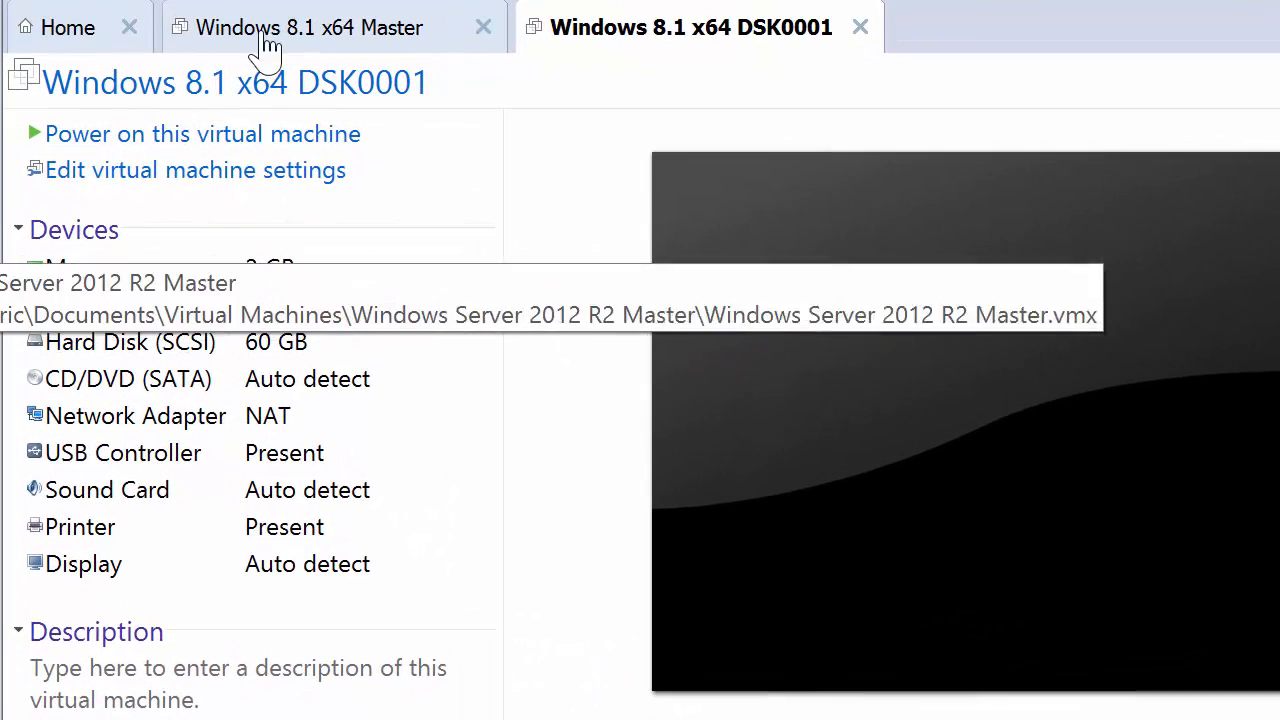
Power on the Windows 8.1 x64 DSK0001 virtual machine and accept the default region settings and license terms
{"action": "left_click", "coordinate": [195, 137]}
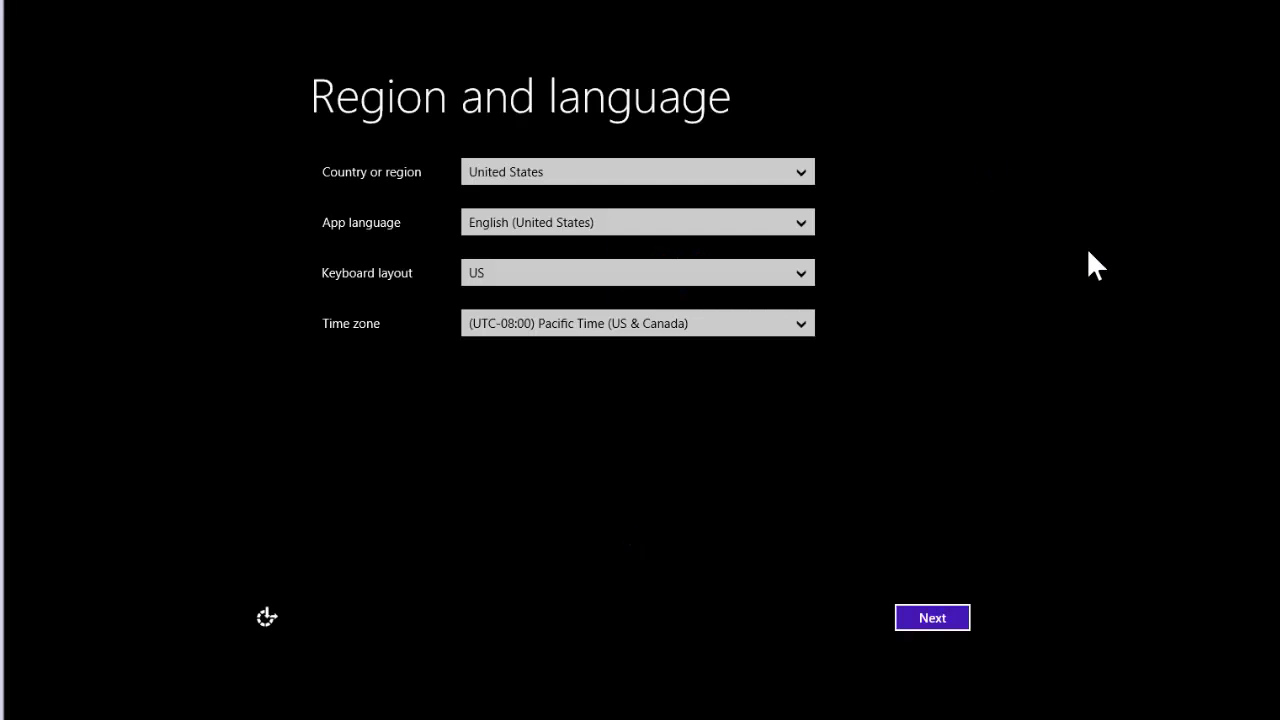
{"action": "left_click", "coordinate": [938, 619]}
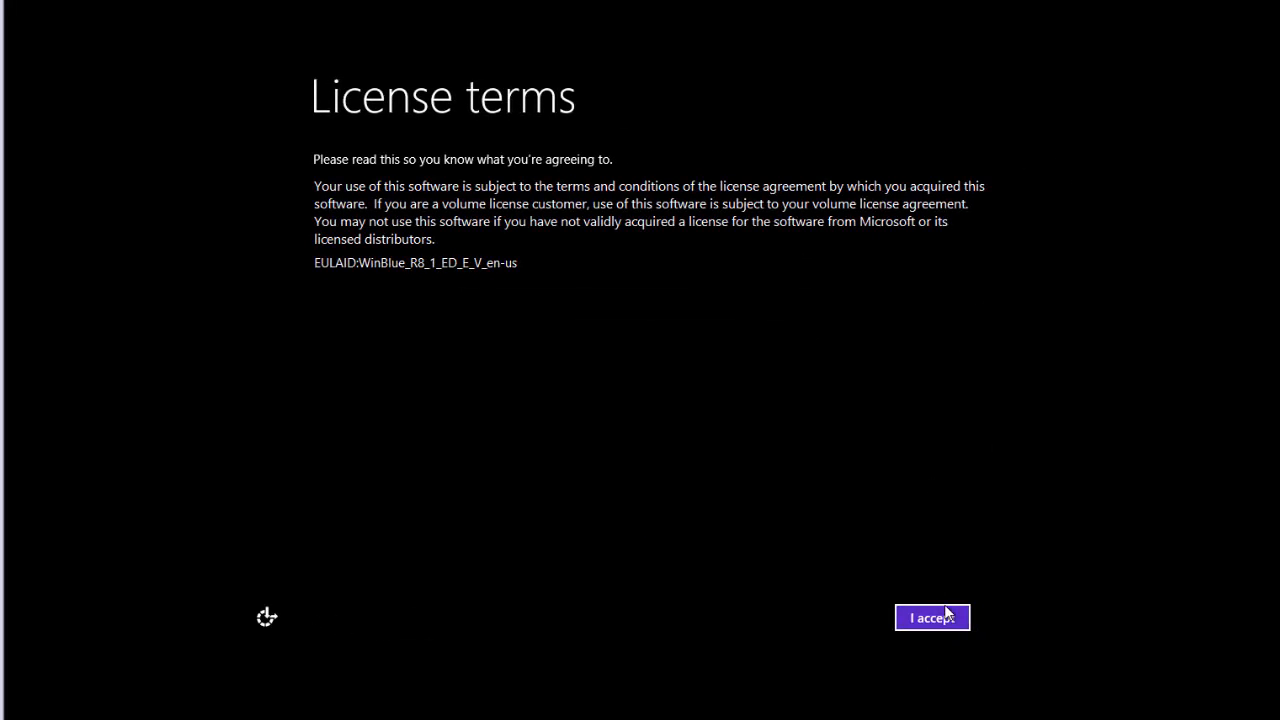
{"action": "left_click", "coordinate": [947, 617]}
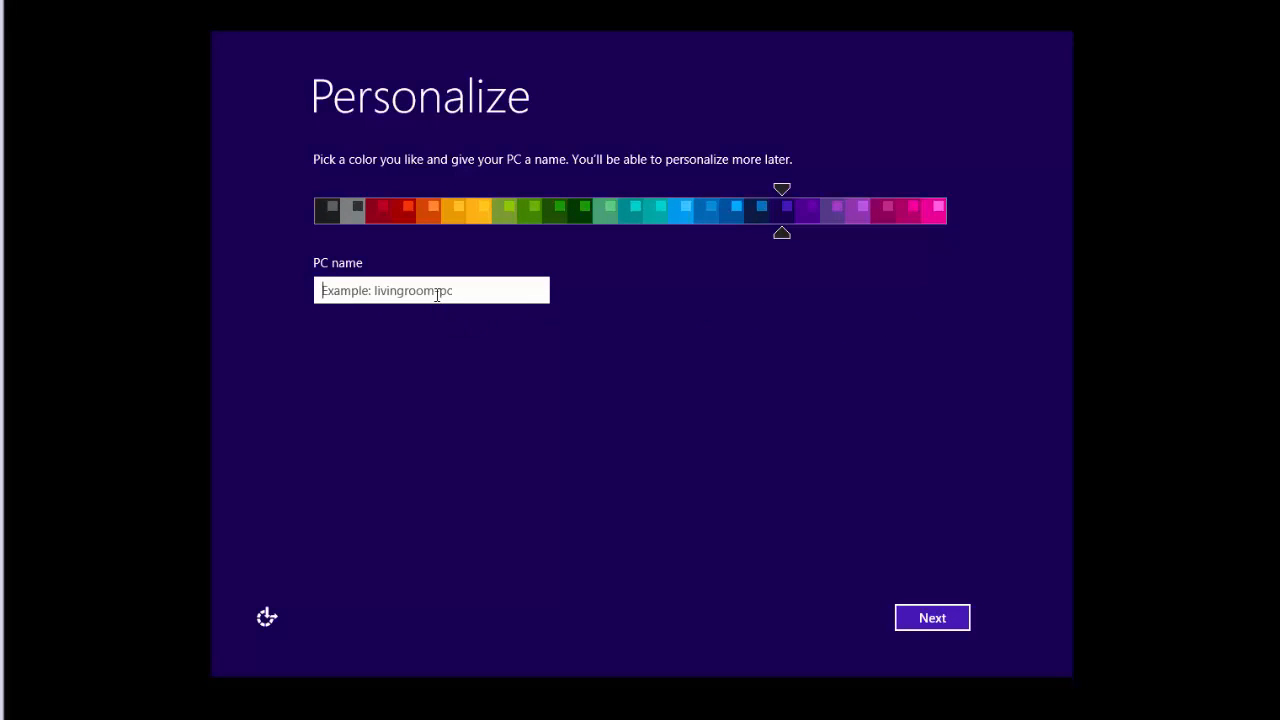
Set the PC name to DSK0001 and accept the express settings
{"action": "type", "text": "DSK"}
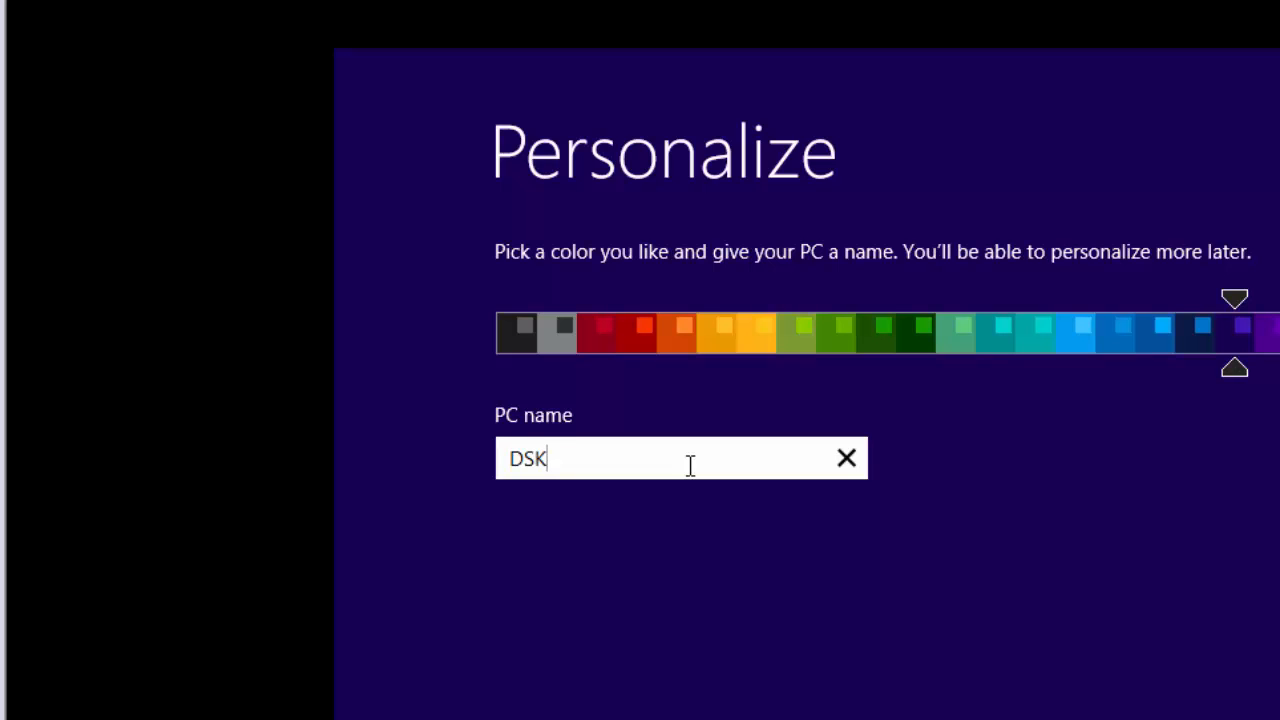
{"action": "type", "text": "001"}
{"action": "key", "text": "BackSpace"}
{"action": "type", "text": "01"}
{"action": "key", "text": "Return"}
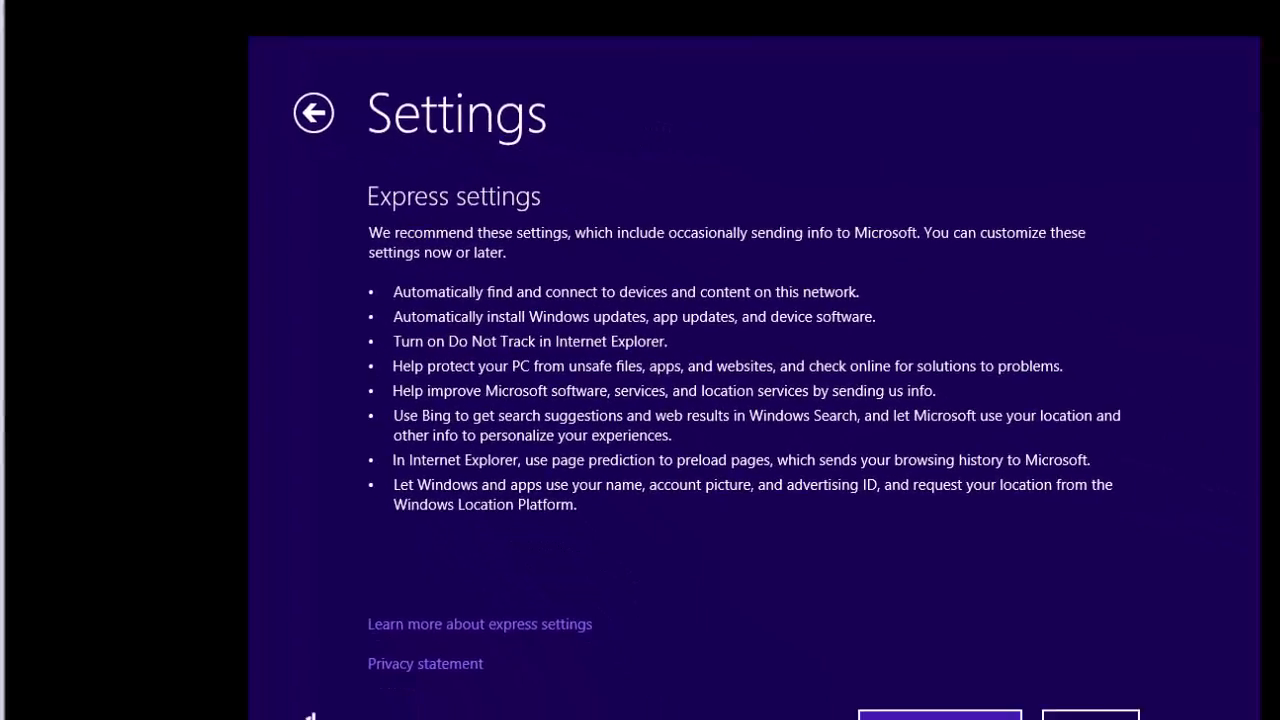
{"action": "left_click", "coordinate": [940, 716]}
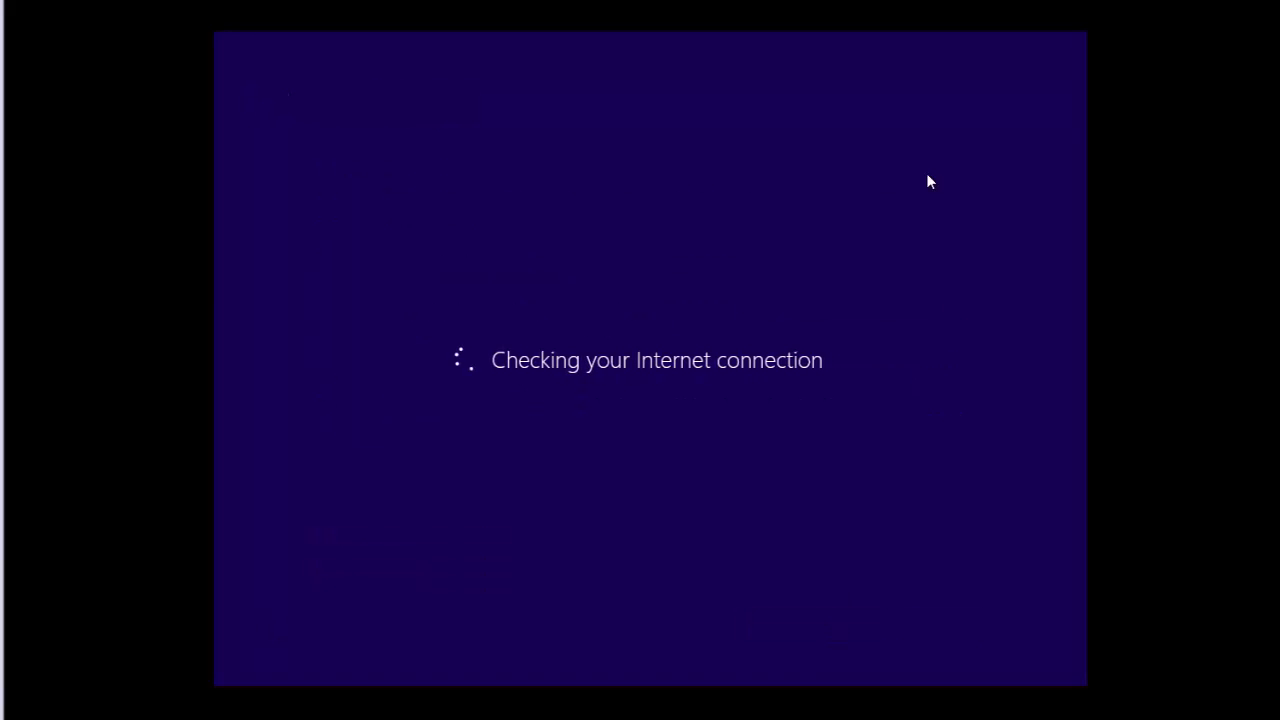